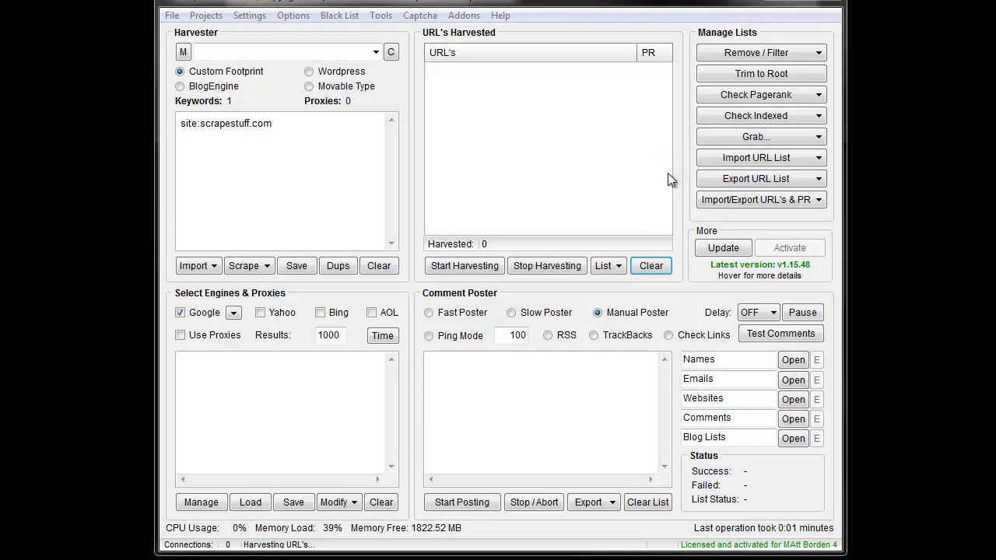
# Step: Display the available addons and look up the description of the ScrapeBox Alive Check addon
pyautogui.click(465, 16)
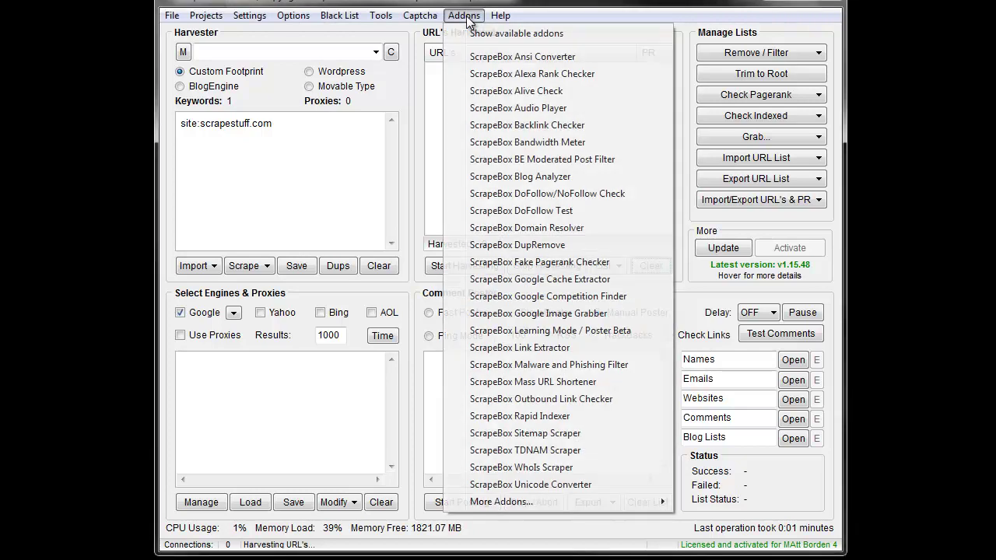
pyautogui.click(495, 44)
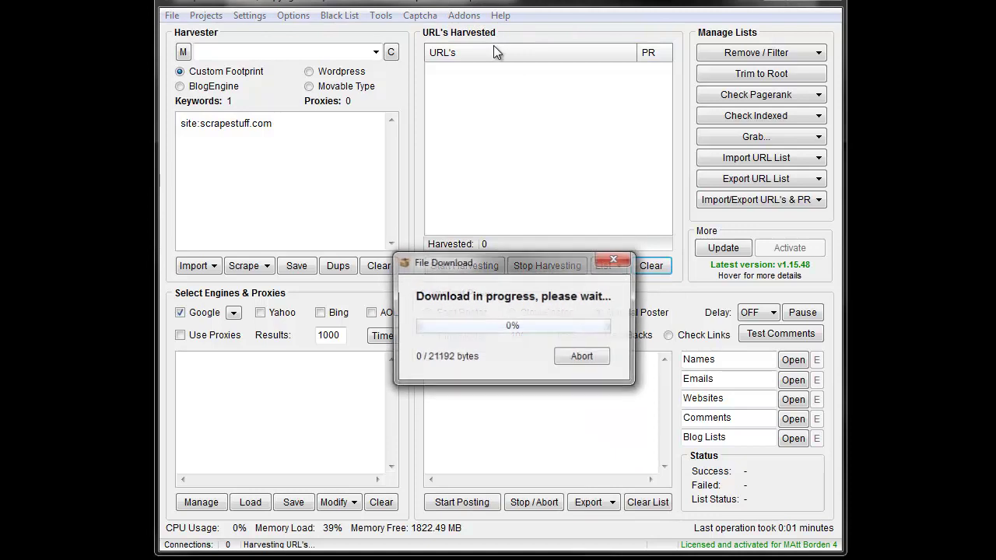
pyautogui.click(582, 357)
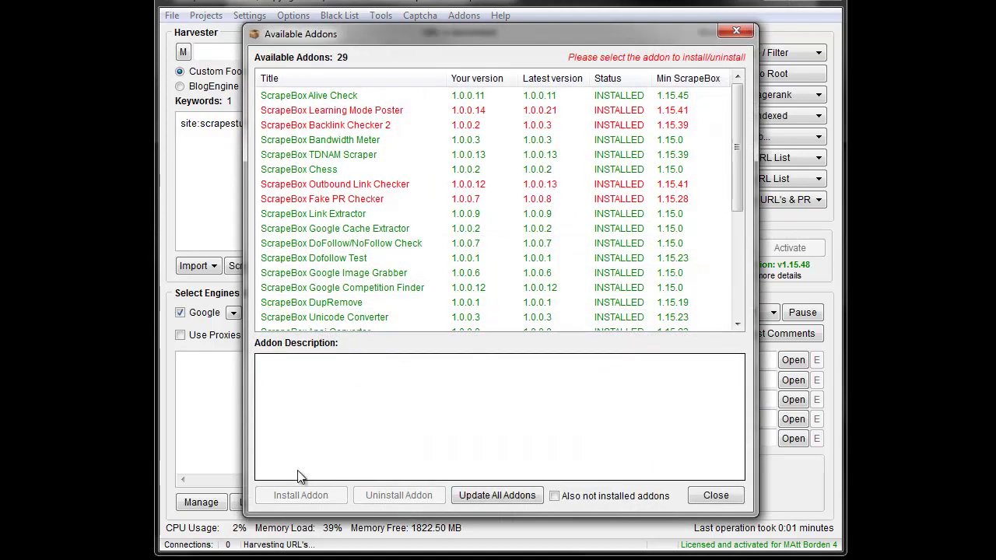
pyautogui.click(350, 242)
pyautogui.click(343, 95)
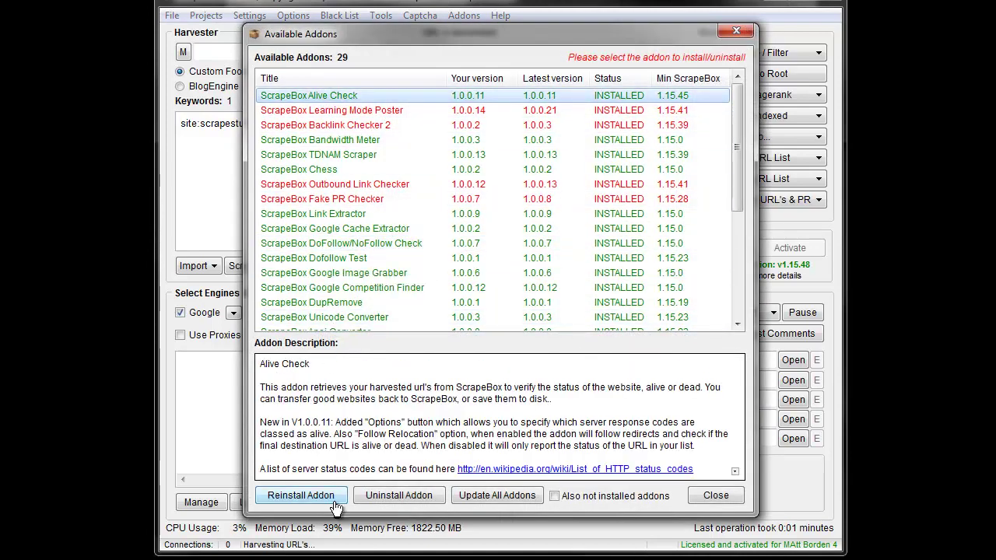
pyautogui.click(717, 497)
# Step: Launch the Alive Check addon, move its window higher on the screen and view its URL loading choices
pyautogui.click(467, 16)
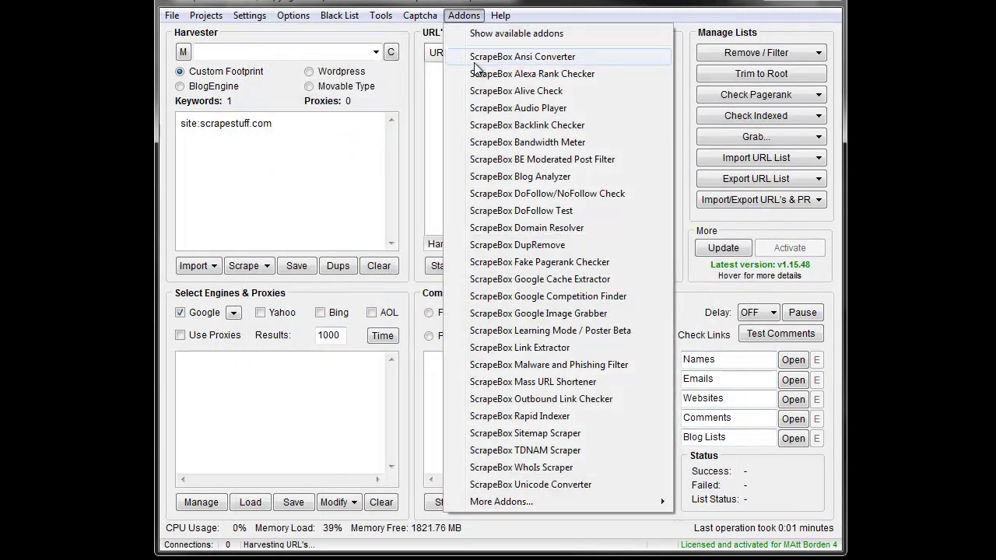
pyautogui.click(509, 91)
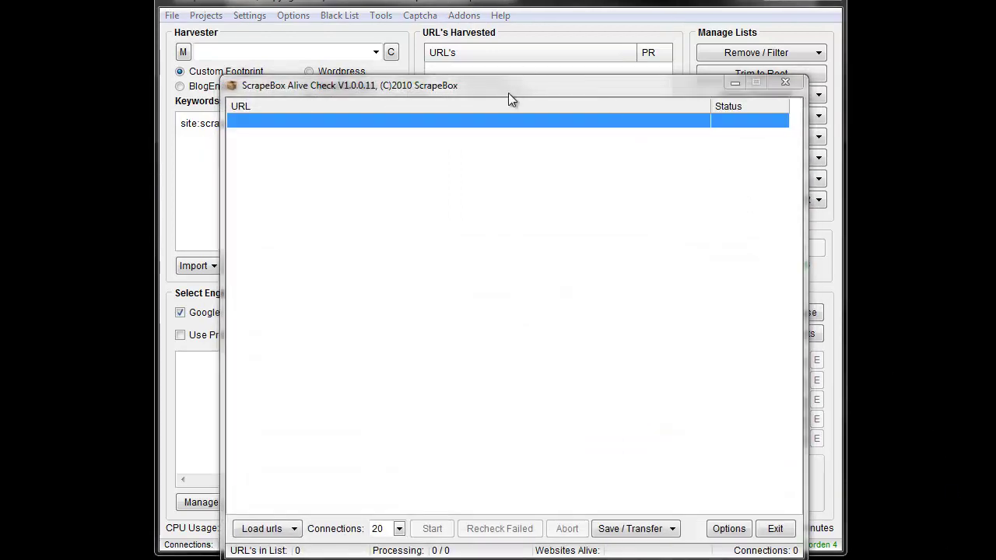
pyautogui.moveTo(509, 94); pyautogui.dragTo(491, 17)
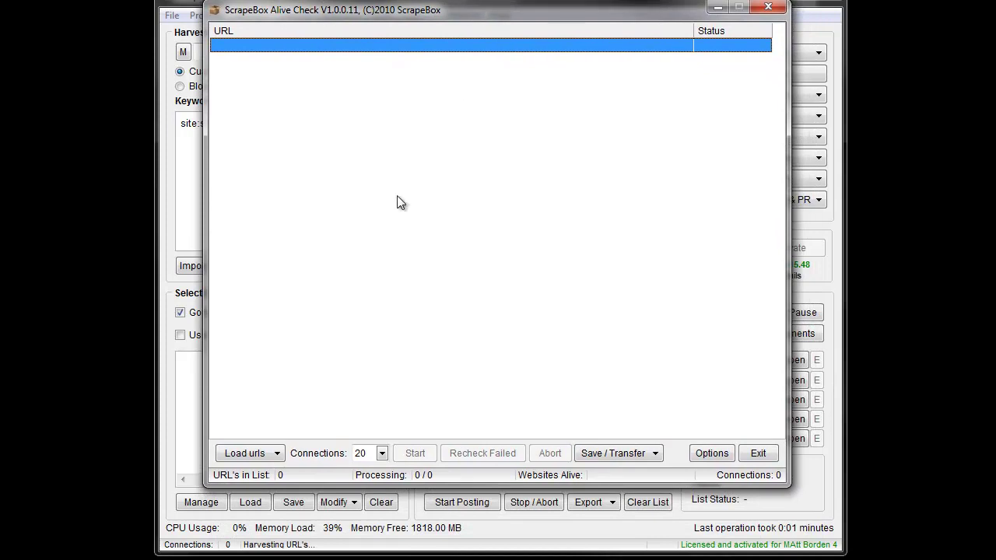
pyautogui.click(263, 455)
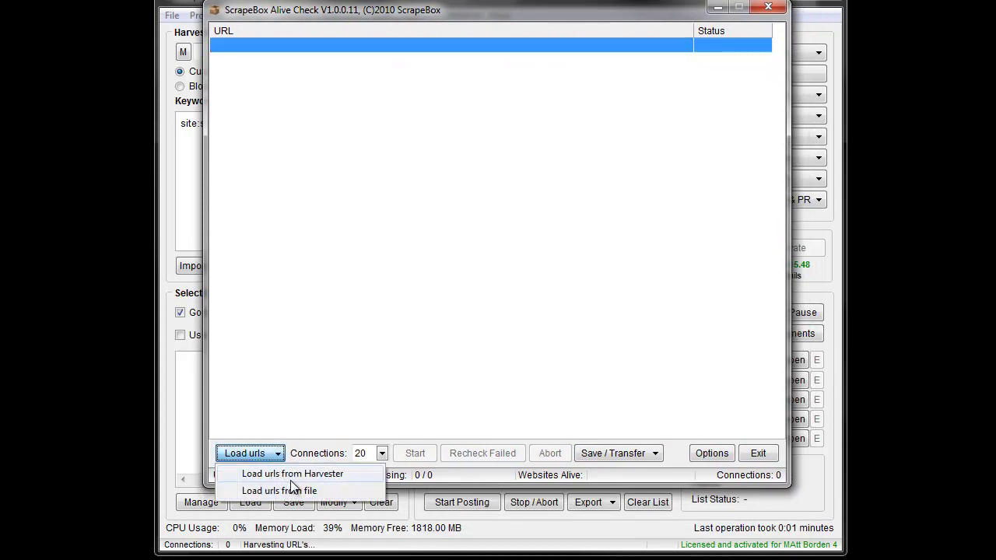
# Step: Harvest URLs from Google for site:scrapestuff.com without proxies and dismiss the completion and keyword statistics windows
pyautogui.click(154, 349)
pyautogui.click(165, 351)
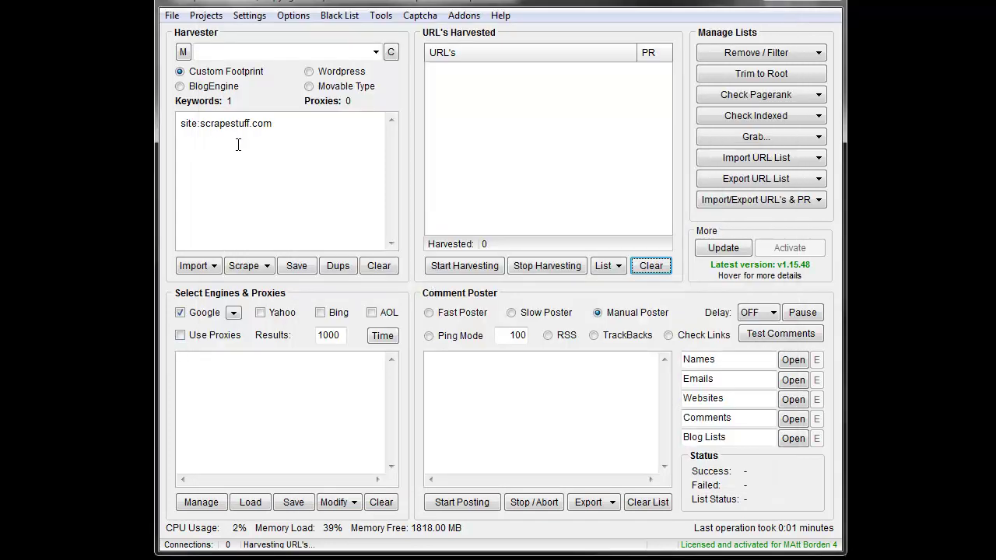
pyautogui.click(437, 268)
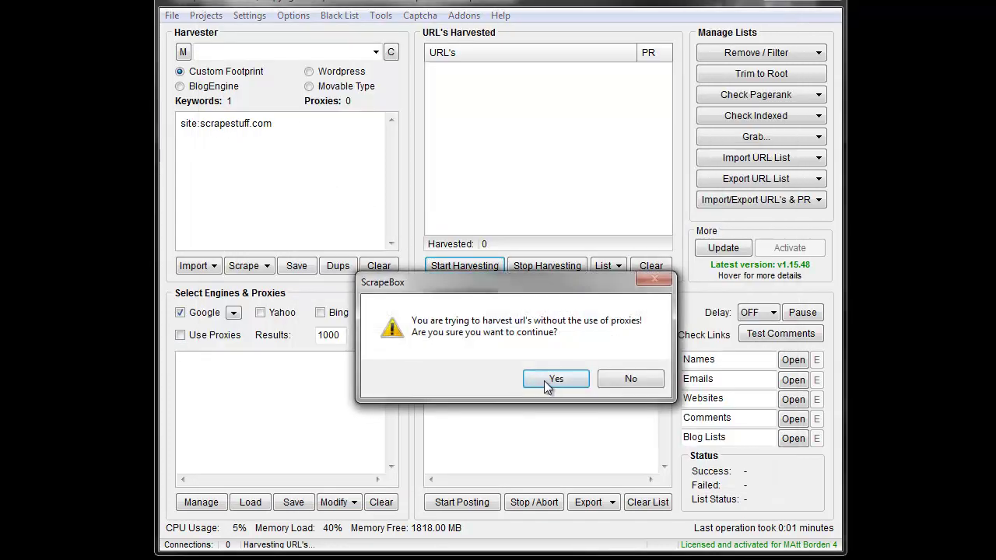
pyautogui.click(545, 379)
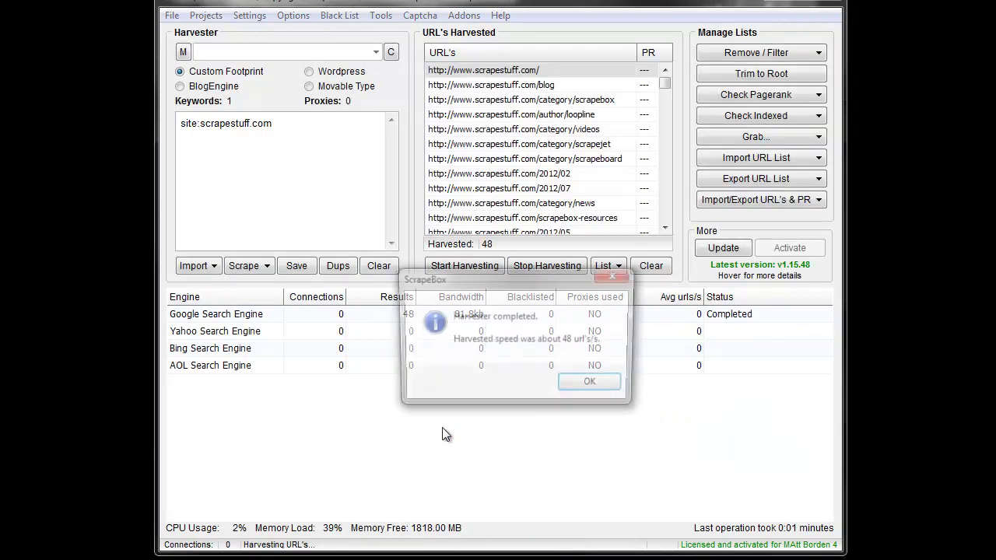
pyautogui.click(595, 385)
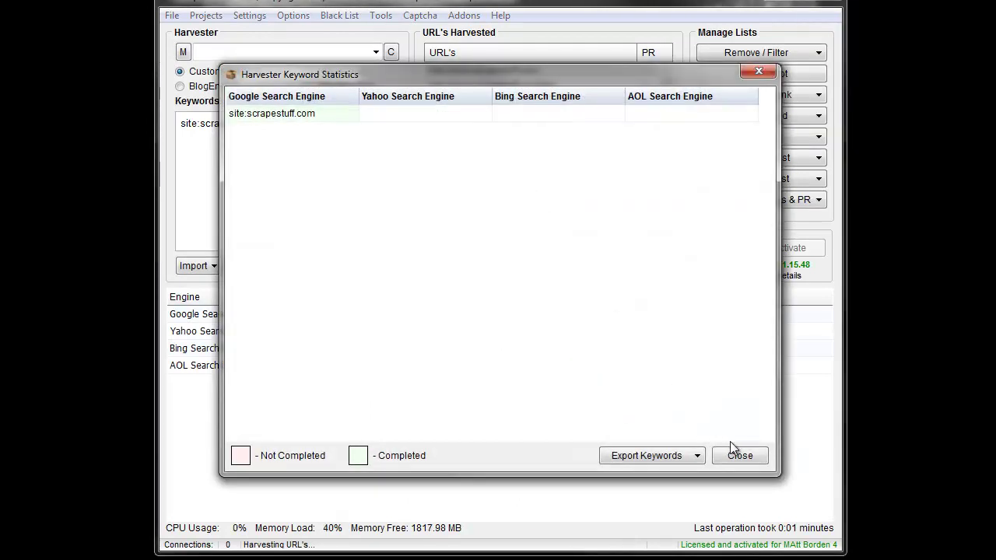
pyautogui.click(739, 455)
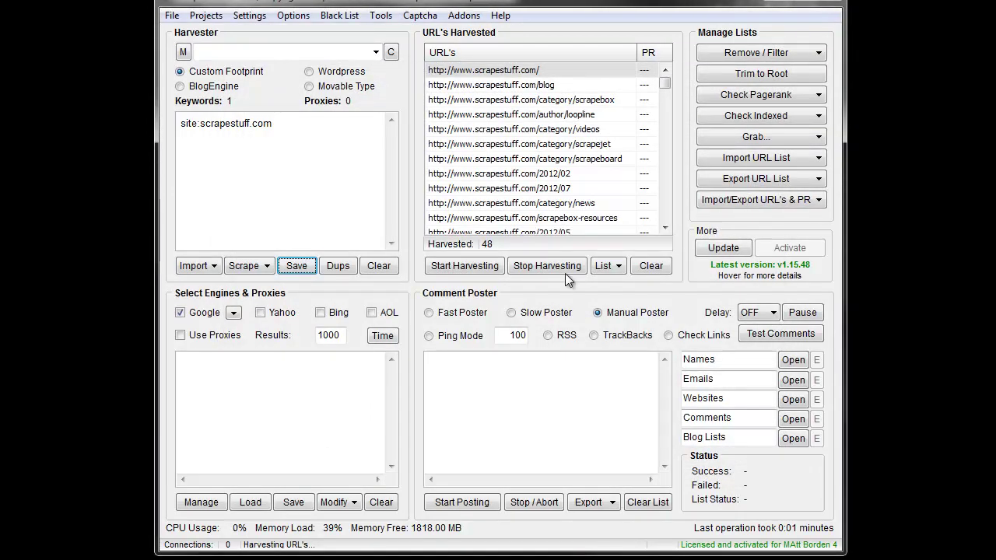
# Step: Load the harvested URLs into Alive Check from the Harvester and set the number of connections to 7
pyautogui.click(463, 19)
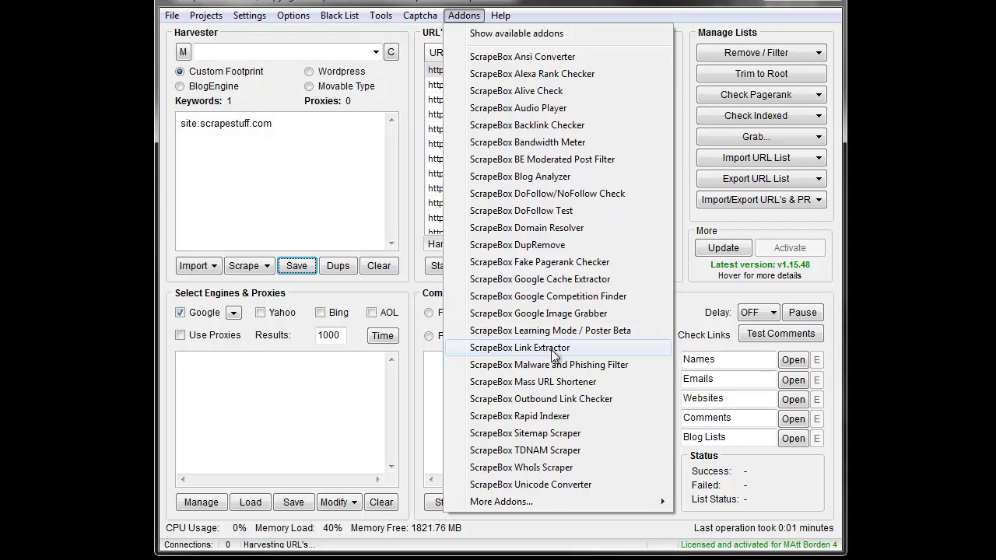
pyautogui.click(408, 287)
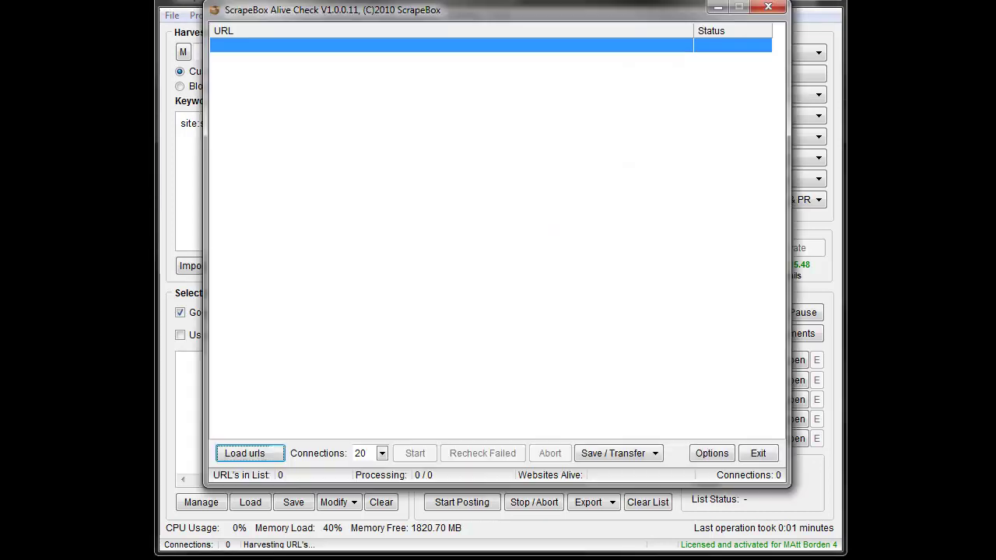
pyautogui.click(251, 454)
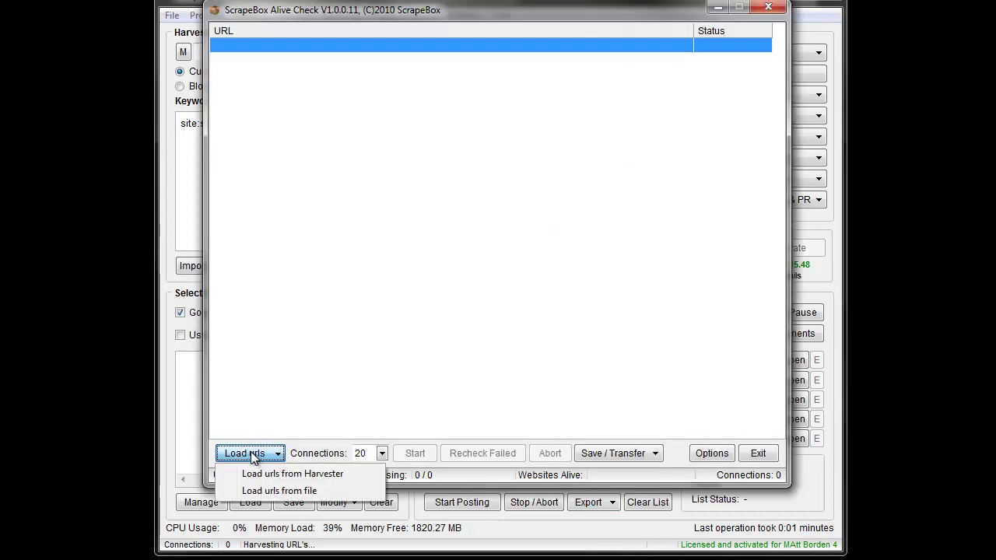
pyautogui.click(284, 475)
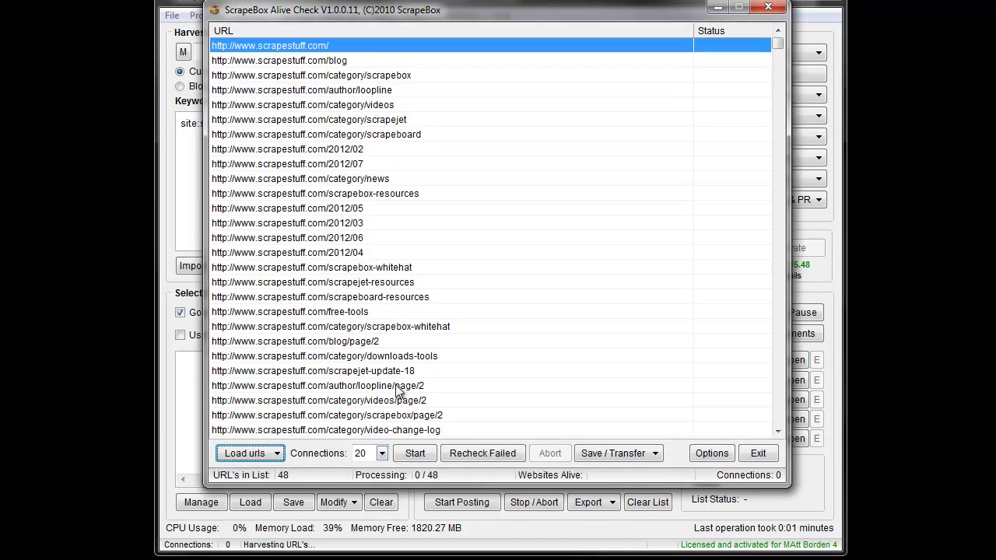
pyautogui.click(378, 454)
pyautogui.moveTo(383, 488); pyautogui.dragTo(369, 492)
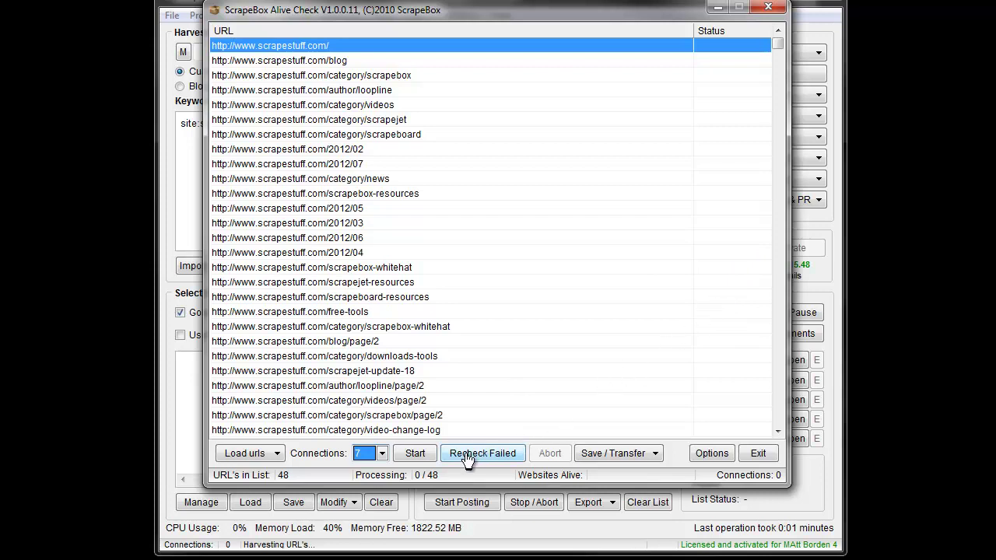
# Step: View Alive Check's save and transfer choices and open its success codes options
pyautogui.click(610, 455)
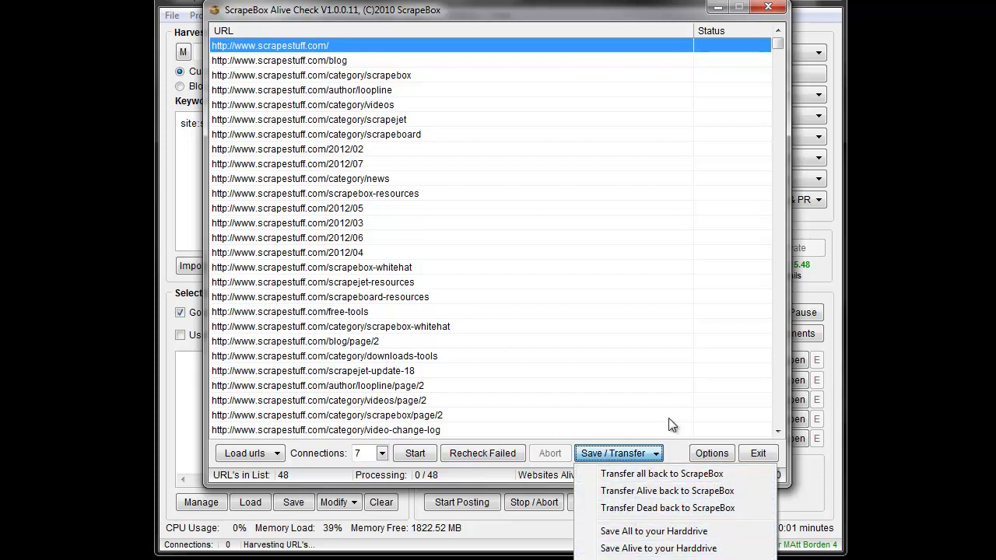
pyautogui.click(695, 416)
pyautogui.click(710, 452)
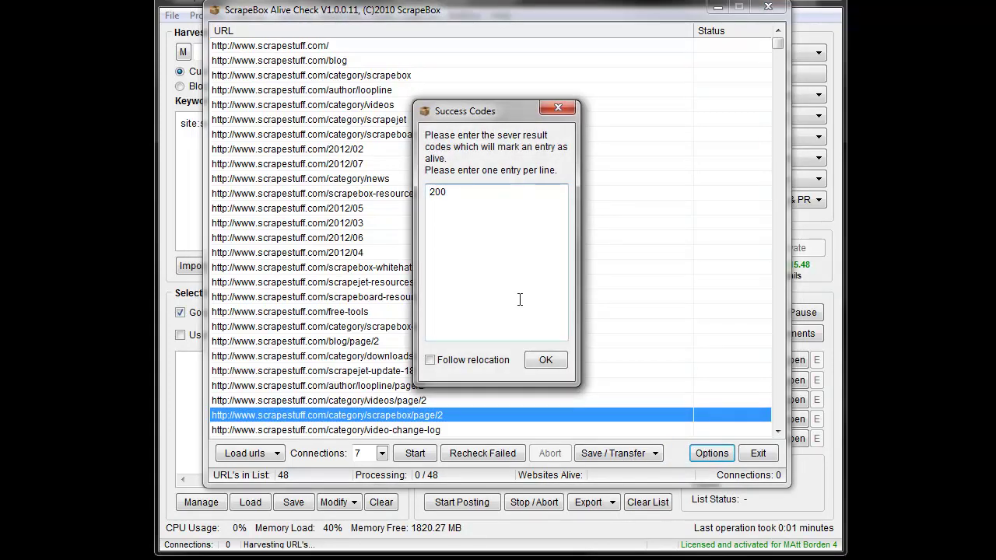
pyautogui.click(520, 300)
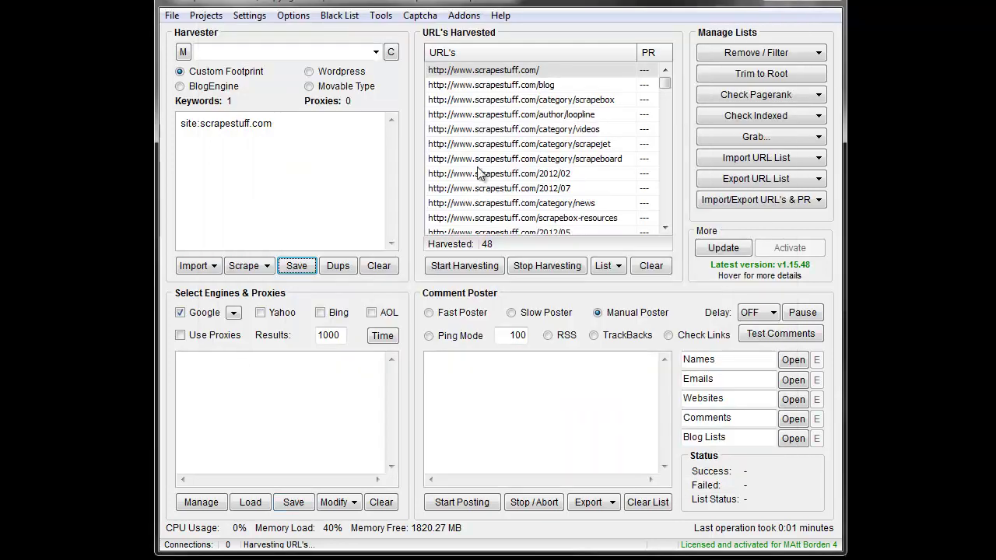
# Step: Display the available addons again and consult the Alive Check description for information on server response codes
pyautogui.click(463, 15)
pyautogui.click(477, 31)
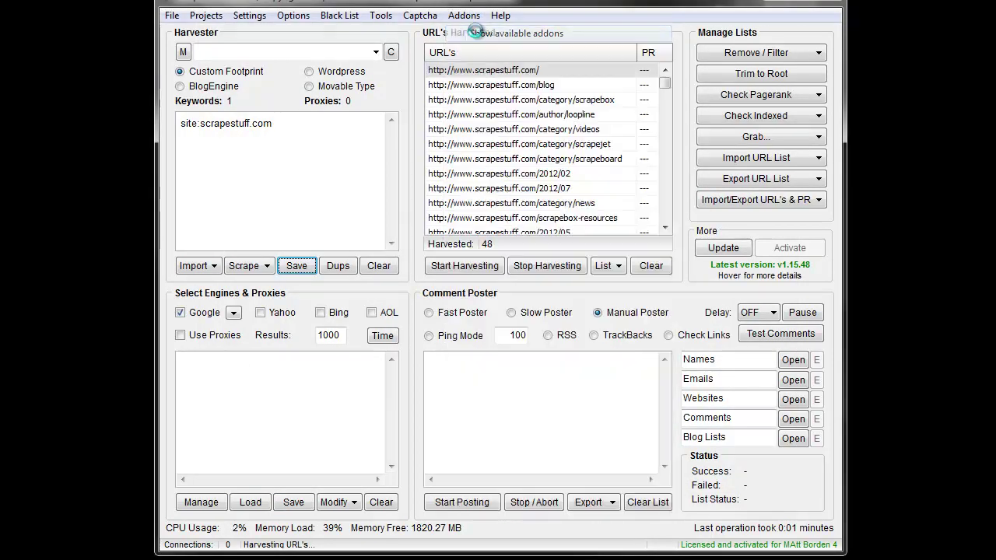
pyautogui.click(573, 360)
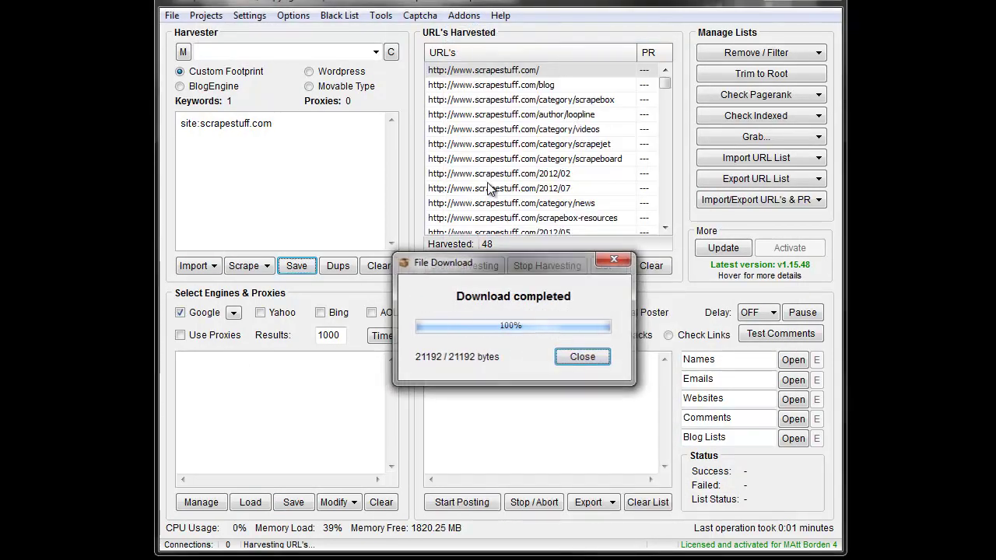
pyautogui.click(399, 95)
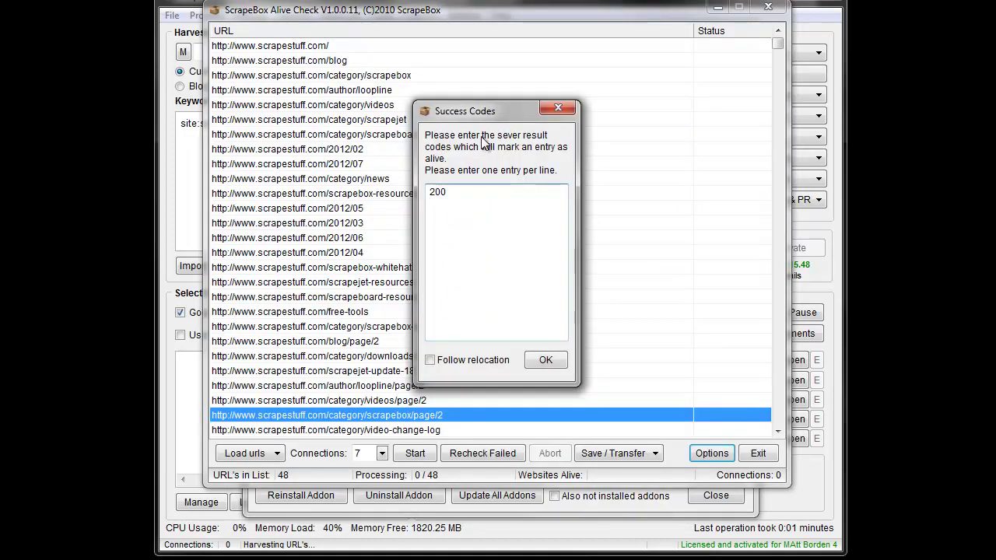
# Step: Try adding 302 as a second success code on its own line and remove it again
pyautogui.click(485, 238)
pyautogui.write('30')
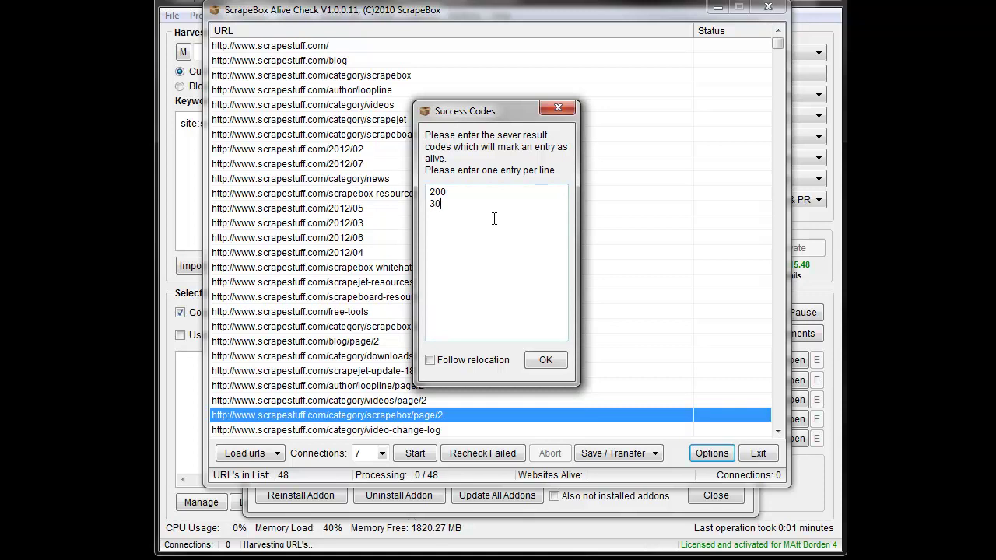
pyautogui.write('2')
pyautogui.moveTo(456, 203); pyautogui.dragTo(427, 218)
pyautogui.press('Delete')
# Step: Re-enter 200 as the only success code, toggle the Follow relocation option and accept the settings
pyautogui.moveTo(472, 194); pyautogui.dragTo(382, 195)
pyautogui.write('200')
pyautogui.click(430, 361)
pyautogui.click(546, 360)
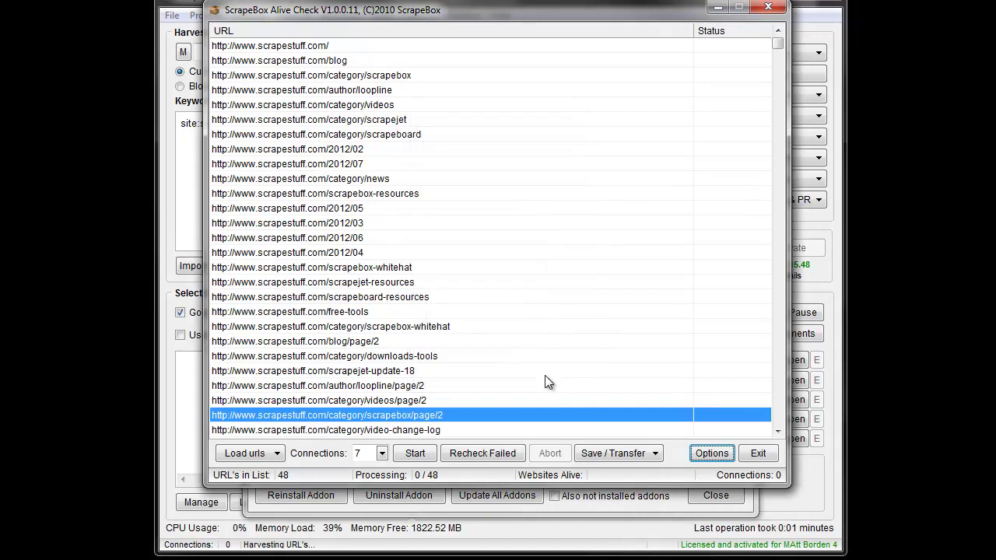
# Step: Run the alive check on the loaded URLs and review the resulting status of each URL
pyautogui.click(416, 454)
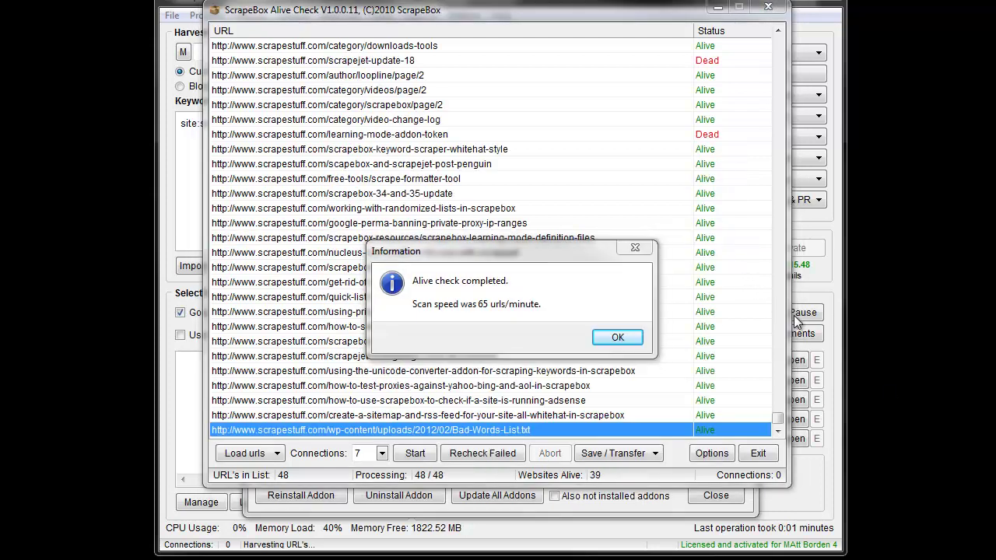
pyautogui.click(618, 337)
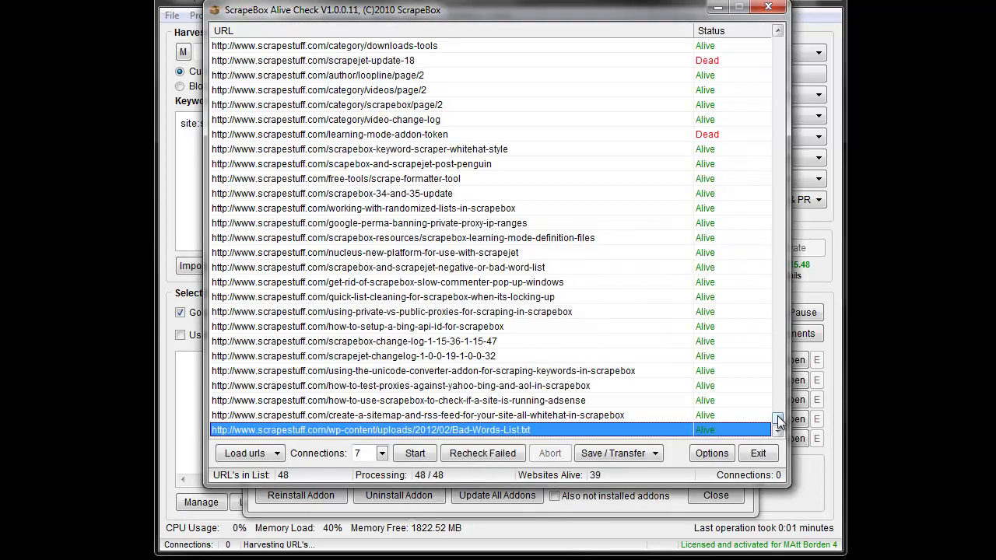
pyautogui.moveTo(778, 418); pyautogui.dragTo(786, 116)
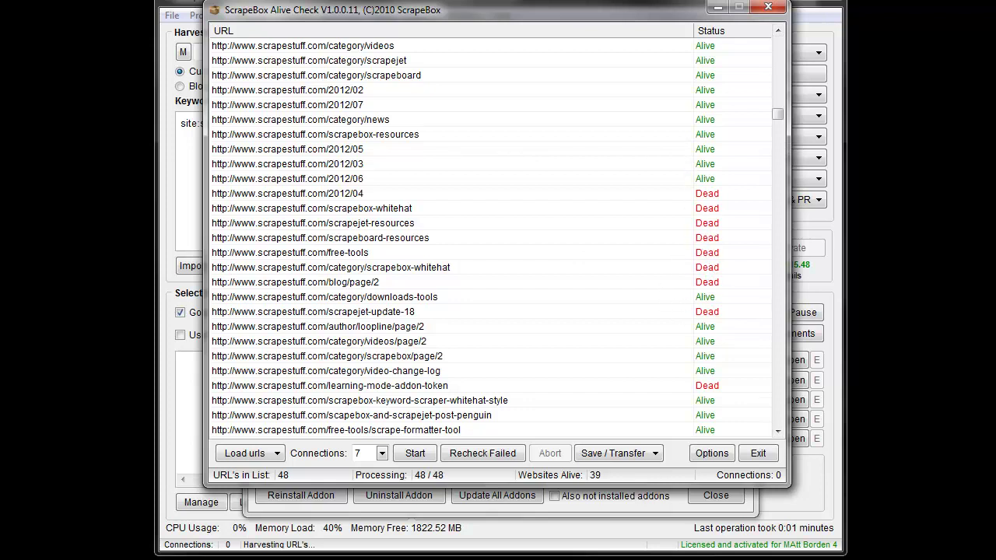
# Step: Examine the save and transfer choices and the statuses of the rechecked URLs from the start of the list
pyautogui.click(634, 454)
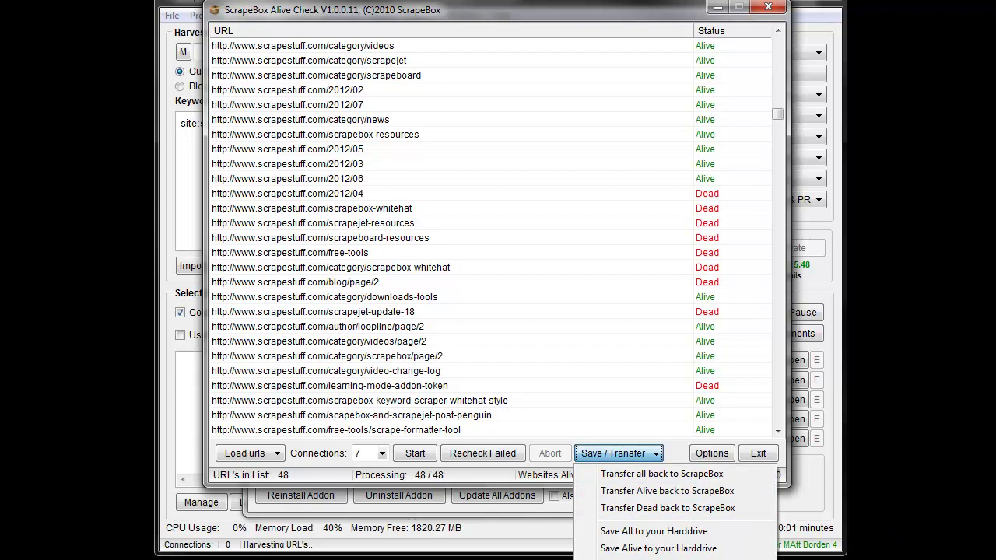
pyautogui.click(350, 415)
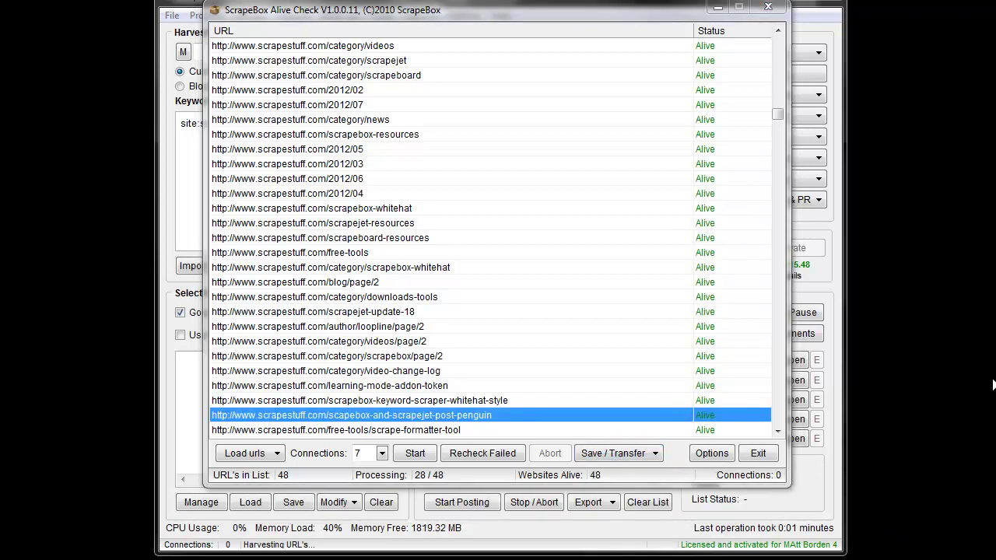
pyautogui.scroll(2, 777, 366)
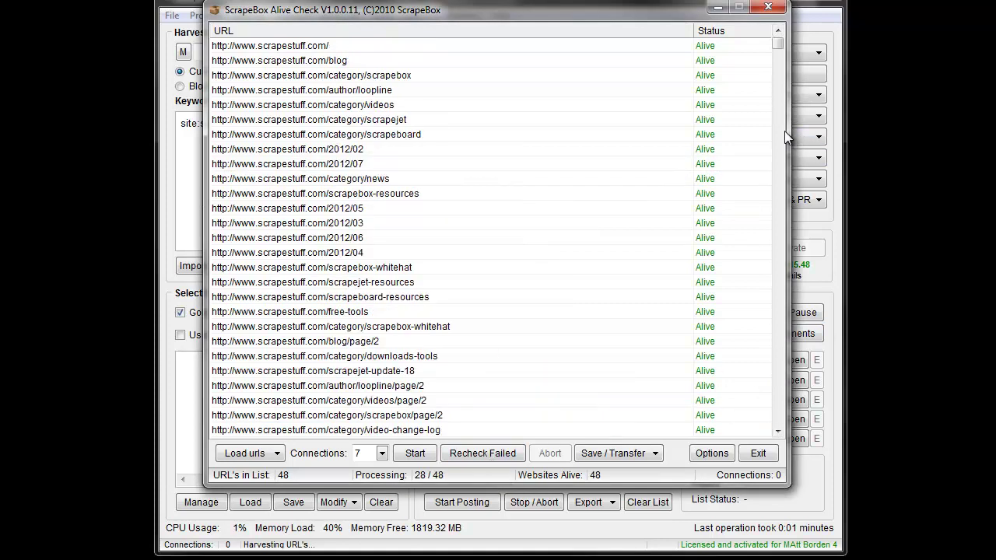
pyautogui.moveTo(778, 44)
pyautogui.mouseDown()
pyautogui.moveTo(789, 204)
pyautogui.moveTo(817, 334)
pyautogui.moveTo(786, 196)
pyautogui.moveTo(785, 35)
pyautogui.mouseUp()
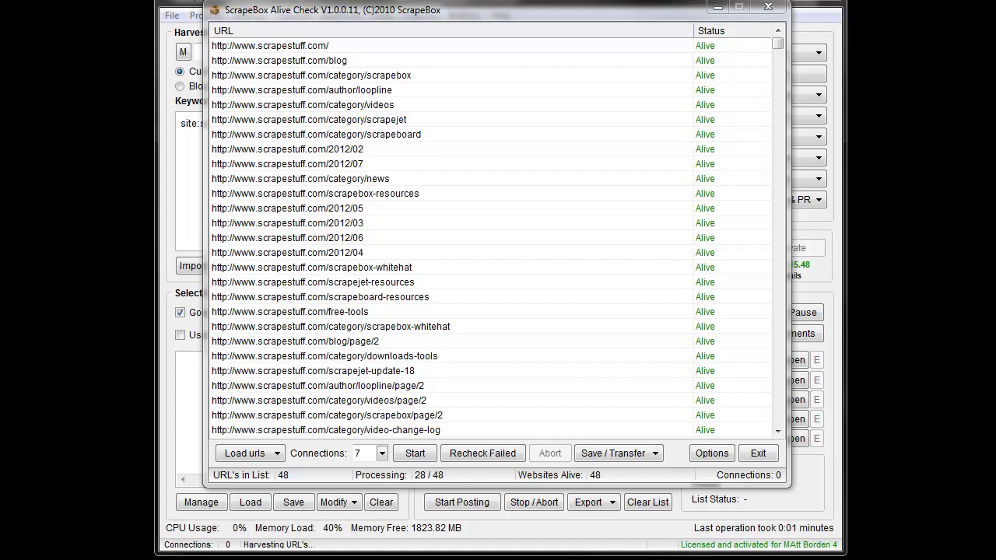
# Step: Exit Alive Check and clear the harvested URL list
pyautogui.click(746, 454)
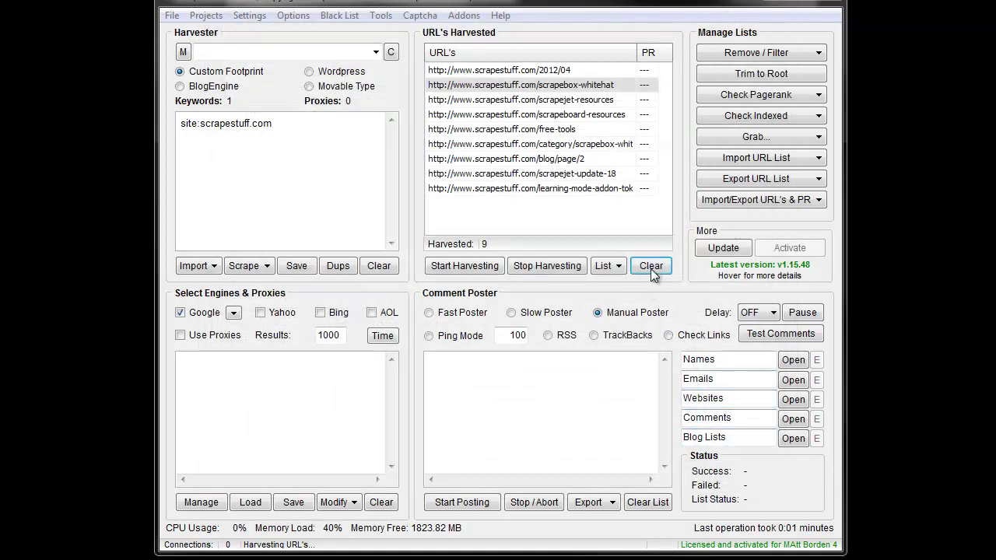
pyautogui.click(652, 265)
pyautogui.click(544, 378)
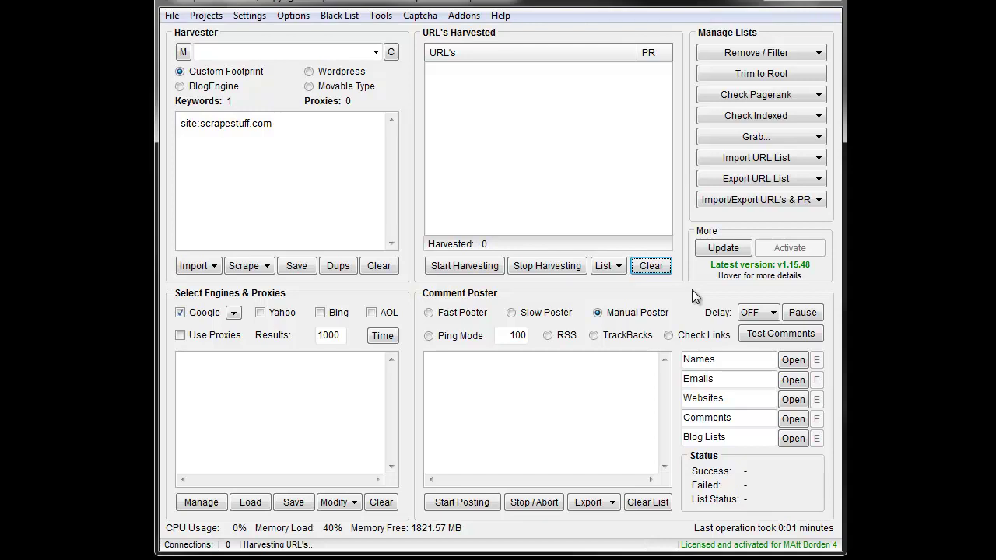
# Step: Switch the comment poster to Check Links mode and start the Link Checker on the harvested URLs
pyautogui.click(680, 339)
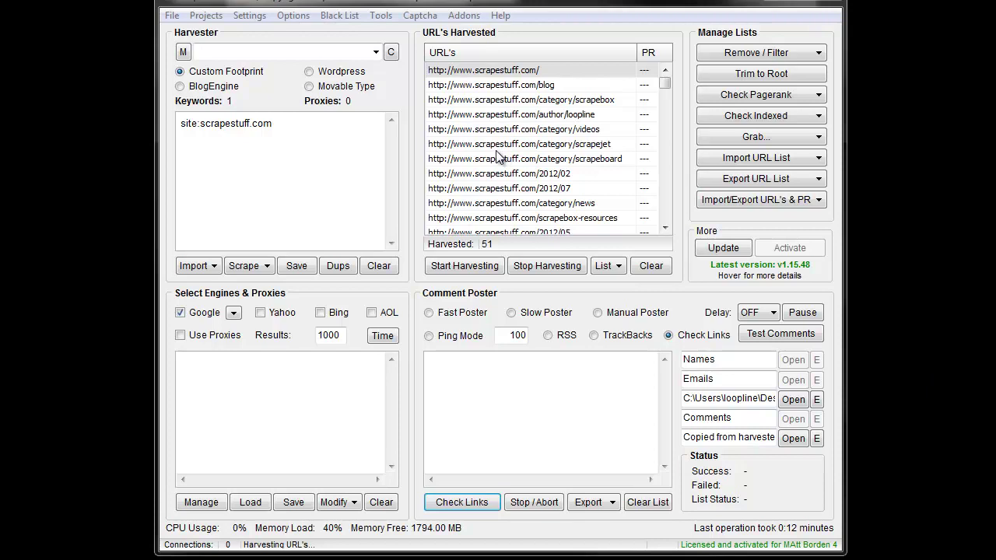
pyautogui.click(476, 504)
pyautogui.click(233, 478)
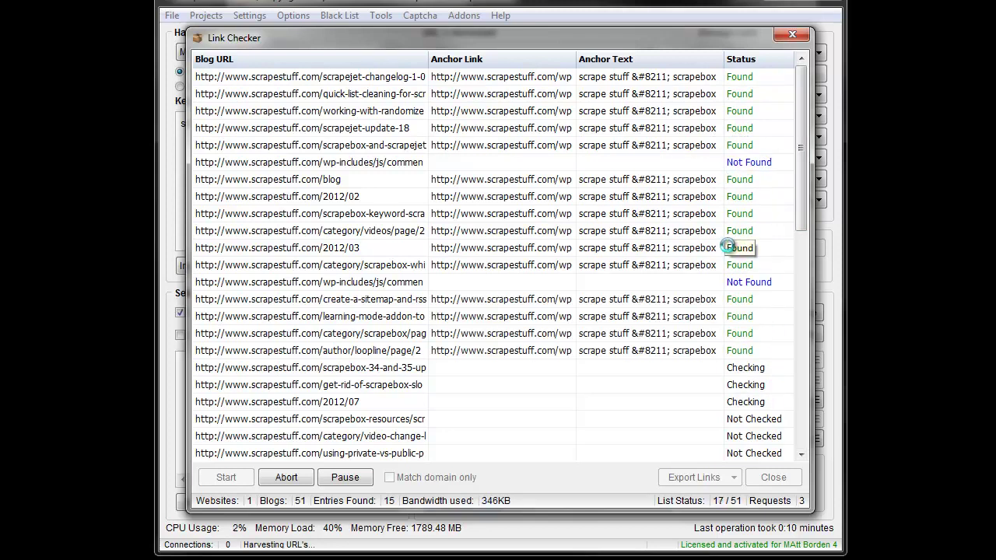
# Step: Abort the running link check and close the Link Checker
pyautogui.click(277, 478)
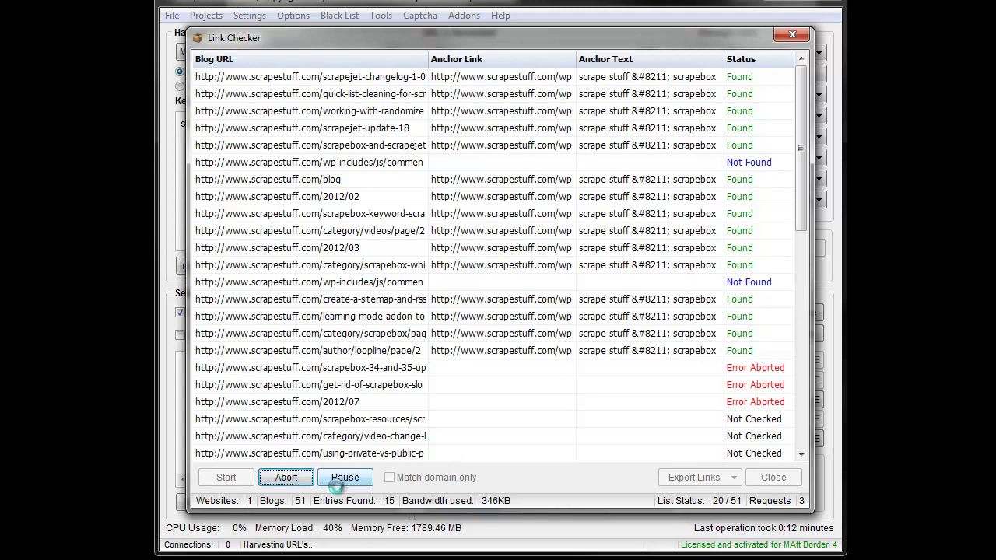
pyautogui.click(773, 478)
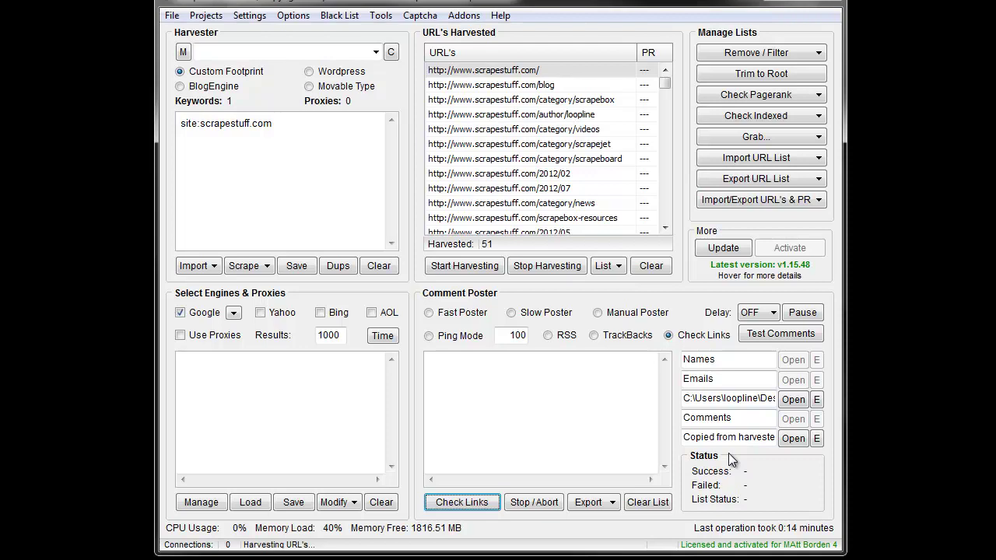
pyautogui.click(463, 505)
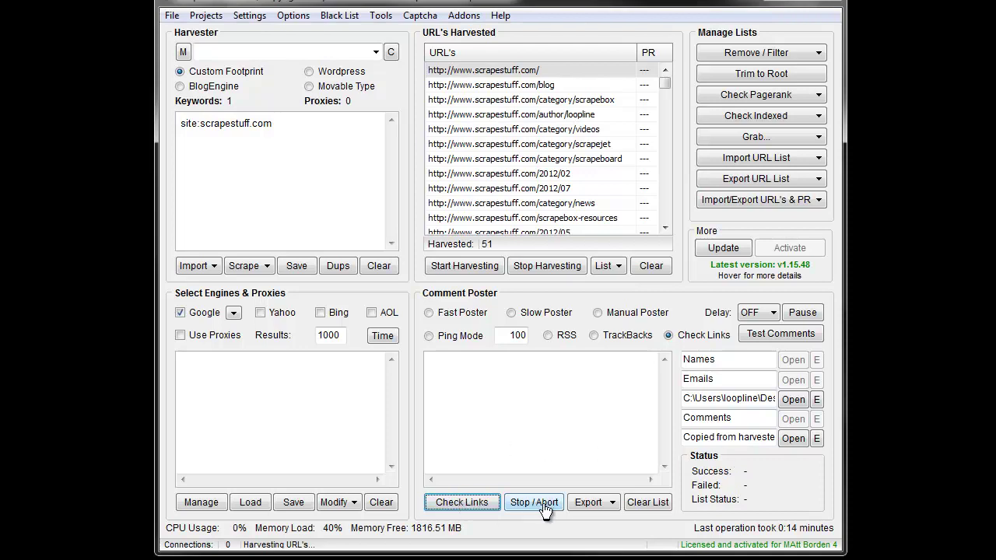